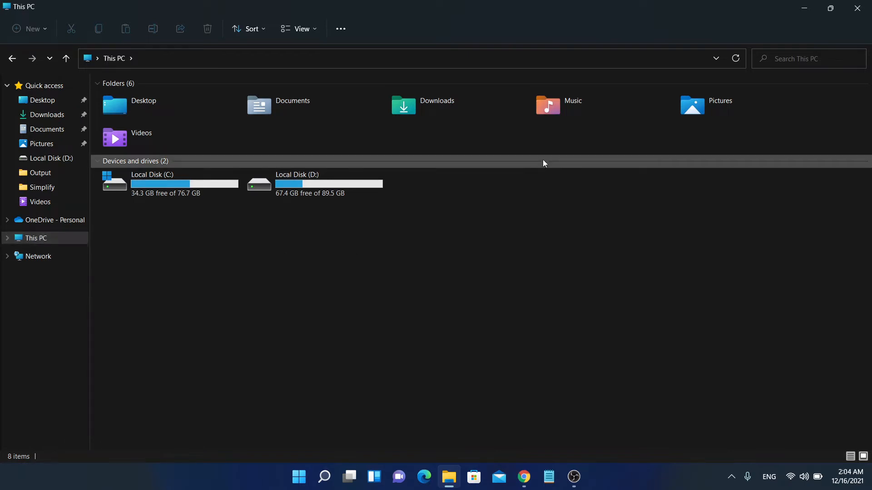
# Minimize File Explorer, search the system for "device" and open Device Manager.
pyautogui.click(803, 7)
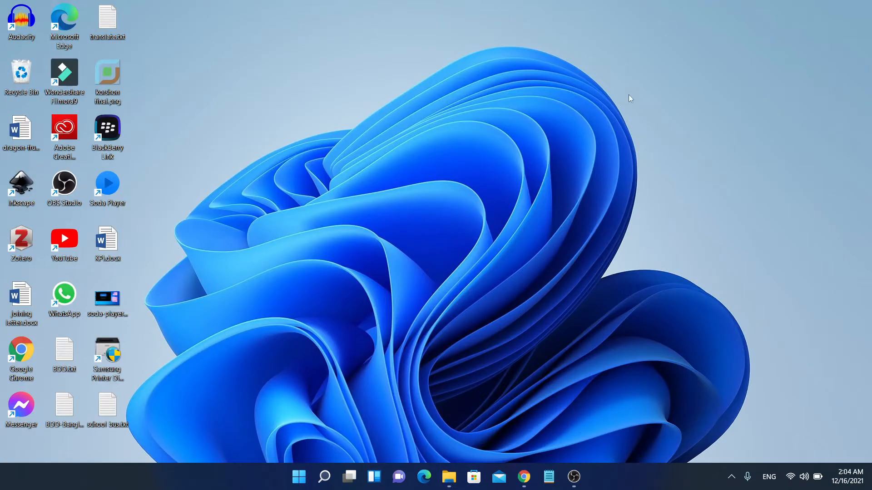
pyautogui.click(300, 477)
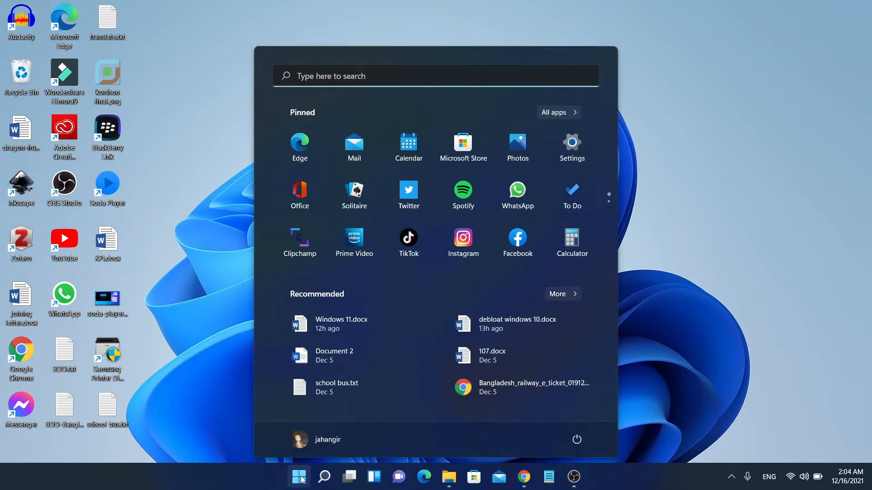
pyautogui.write('device')
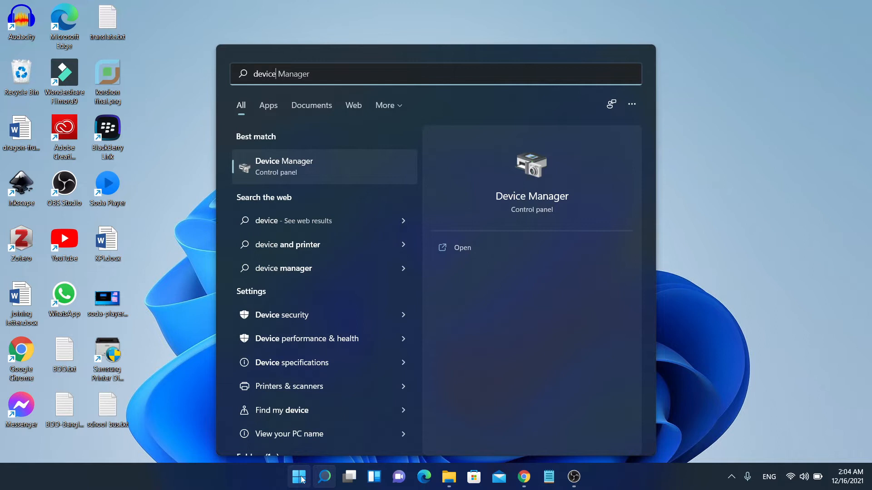
pyautogui.click(288, 172)
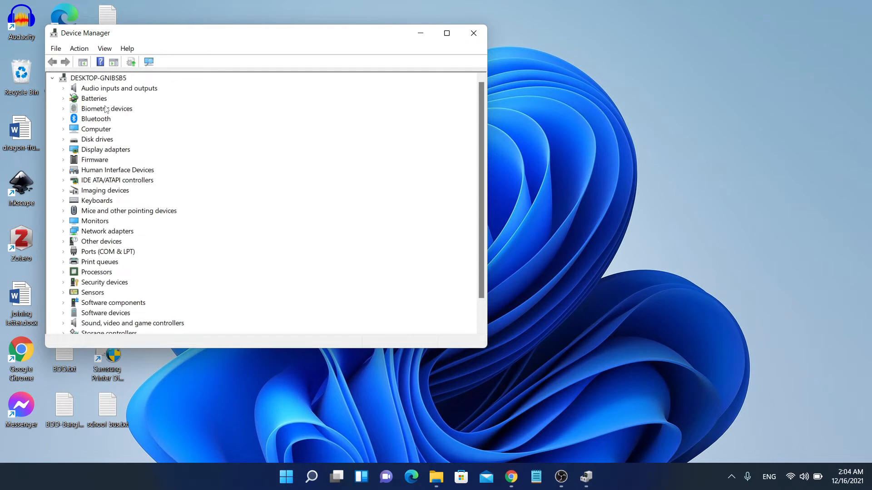
# Run an automatic driver update search for the JetFlash Transcend 16GB USB Device under Disk drives.
pyautogui.click(63, 140)
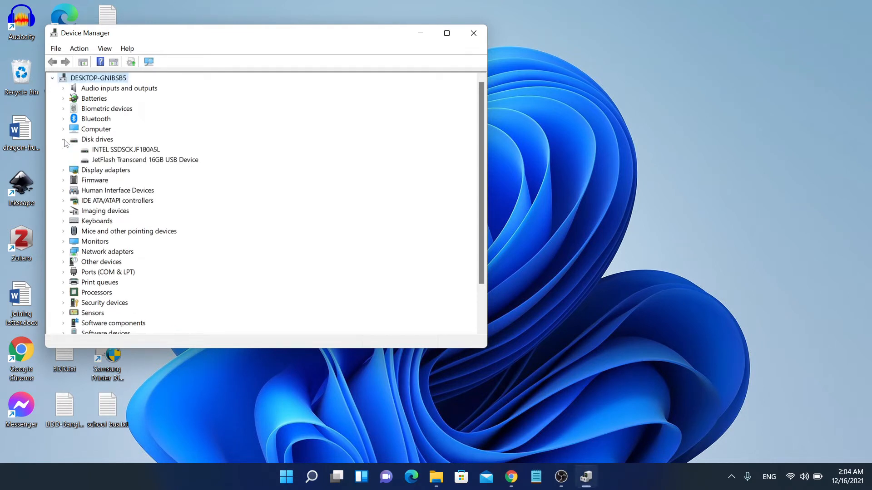
pyautogui.click(124, 160)
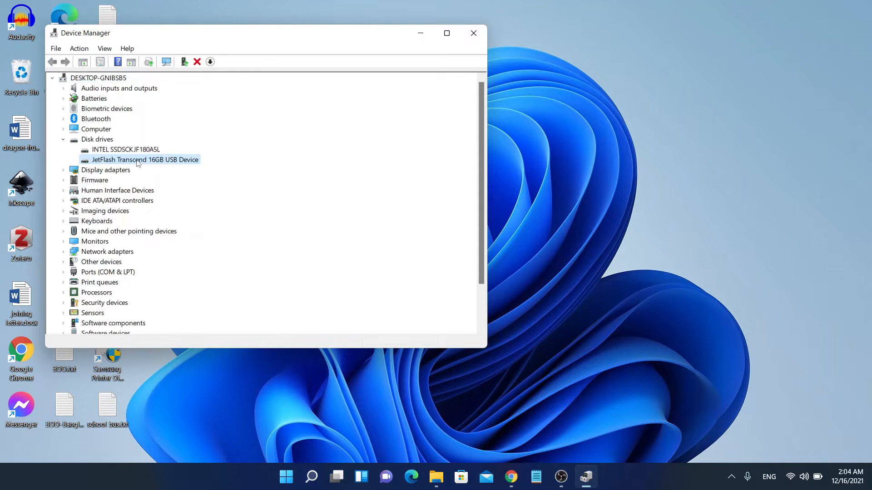
pyautogui.rightClick(135, 162)
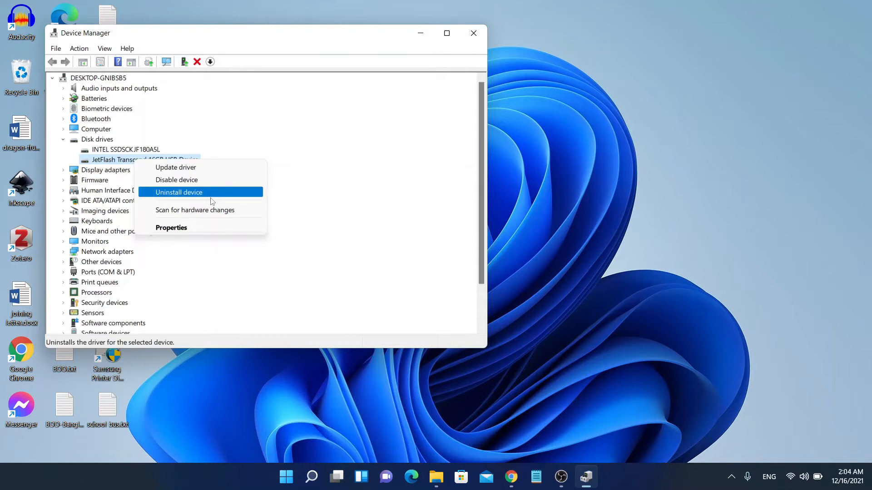
pyautogui.click(200, 168)
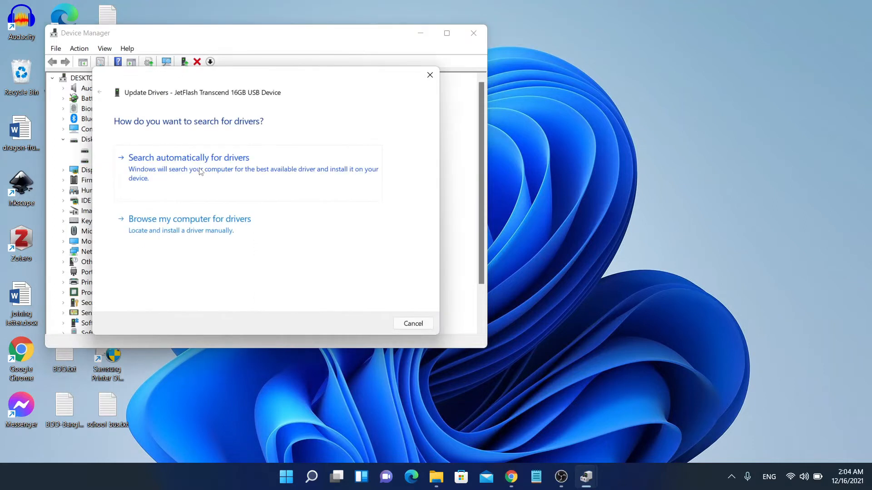
pyautogui.click(200, 171)
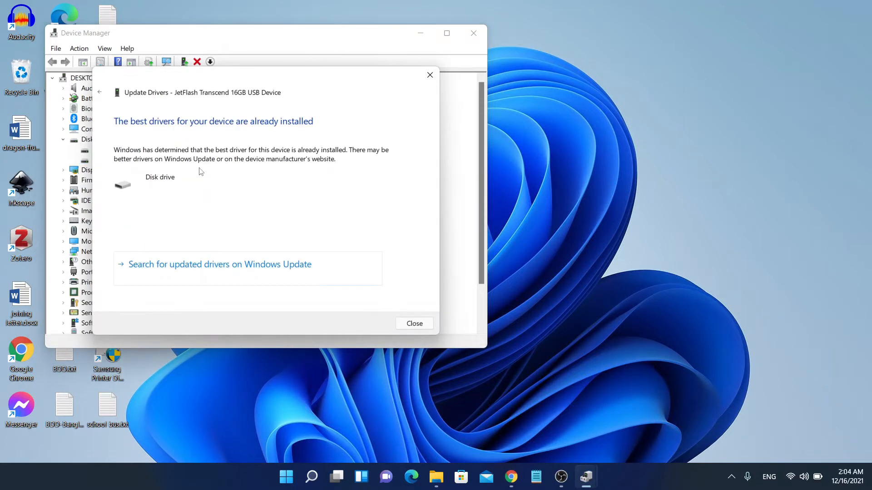
pyautogui.click(415, 323)
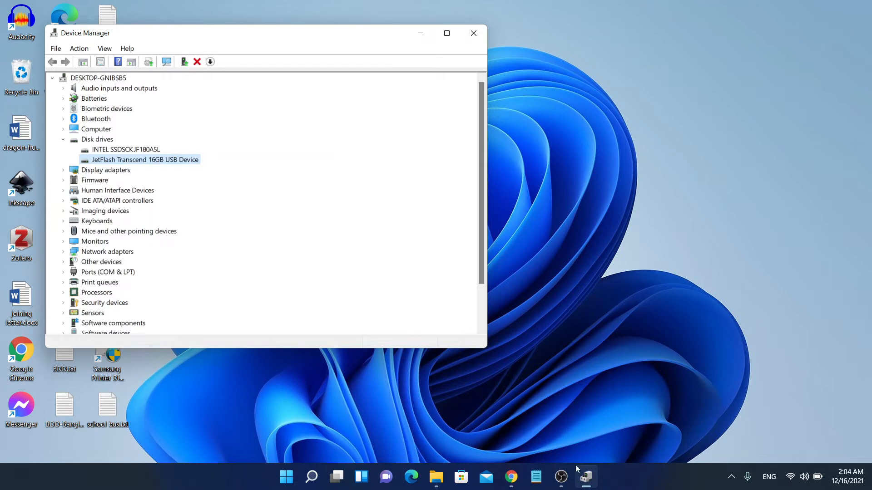
# Uninstall the JetFlash Transcend 16GB USB Device from Disk drives in Device Manager.
pyautogui.click(587, 477)
pyautogui.click(587, 477)
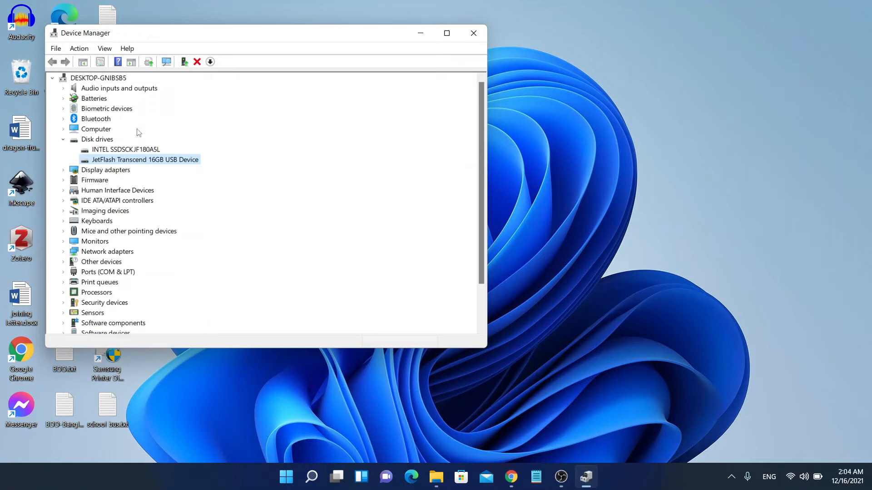
pyautogui.rightClick(130, 163)
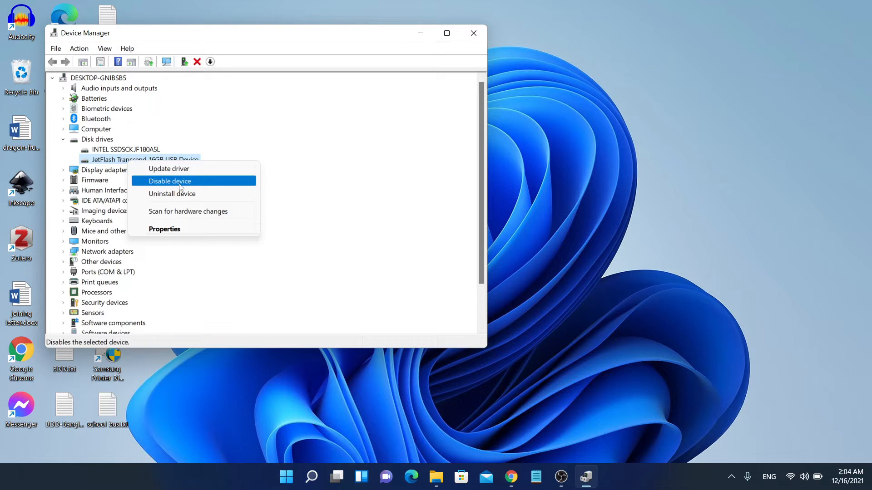
pyautogui.click(172, 194)
pyautogui.click(454, 282)
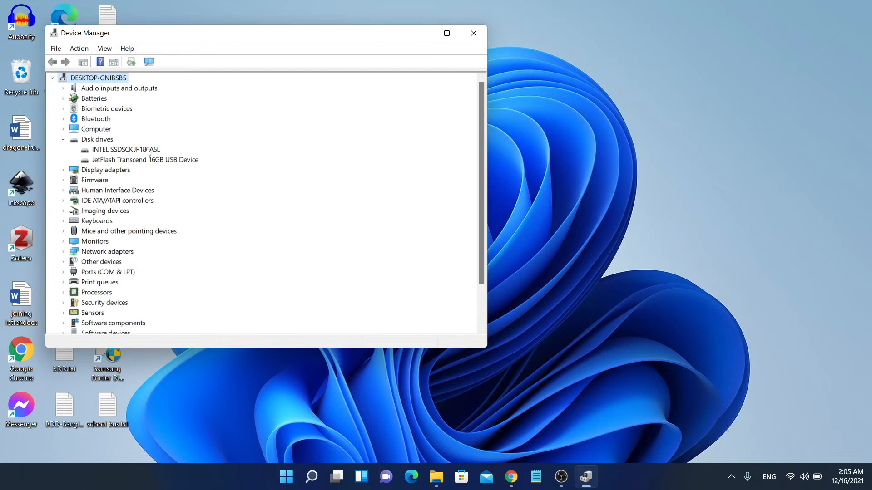
# Switch to File Explorer and check This PC and its expanded navigation tree for the USB drive.
pyautogui.click(151, 162)
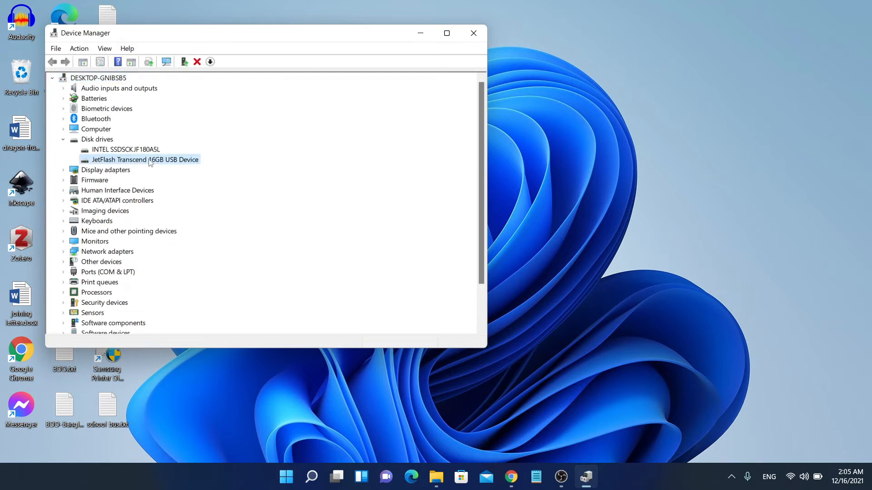
pyautogui.press('super+e')
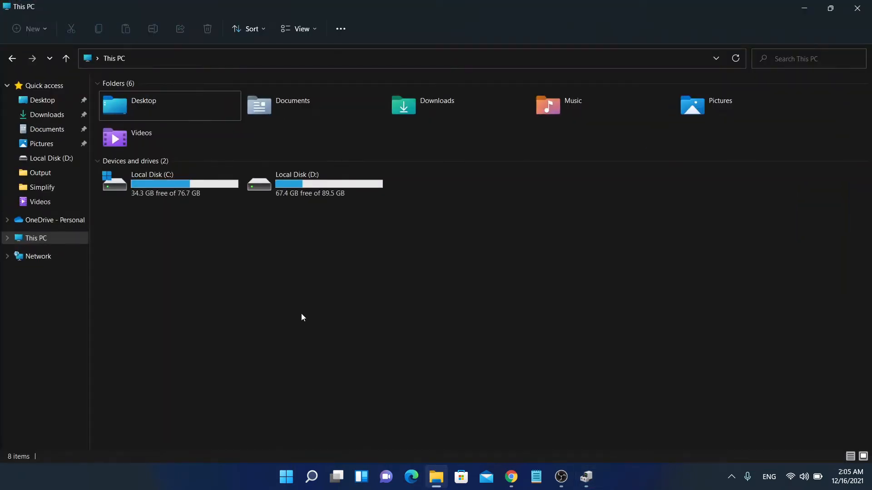
pyautogui.rightClick(304, 317)
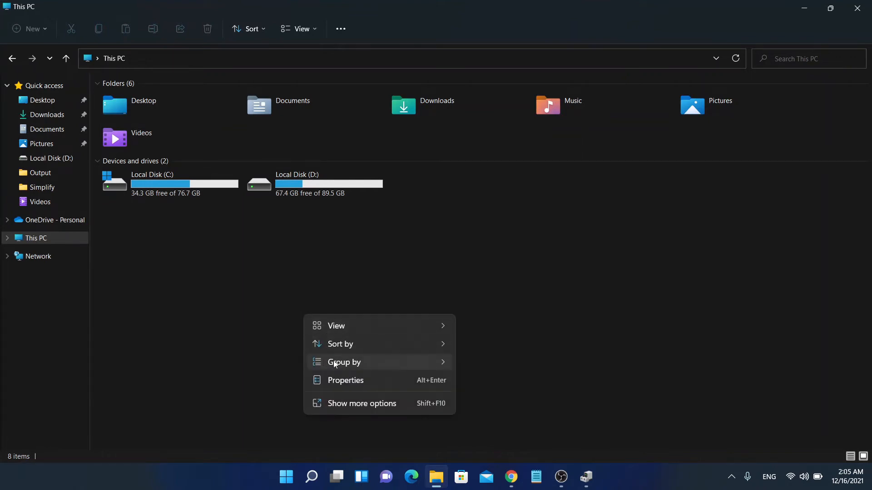
pyautogui.moveTo(346, 353)
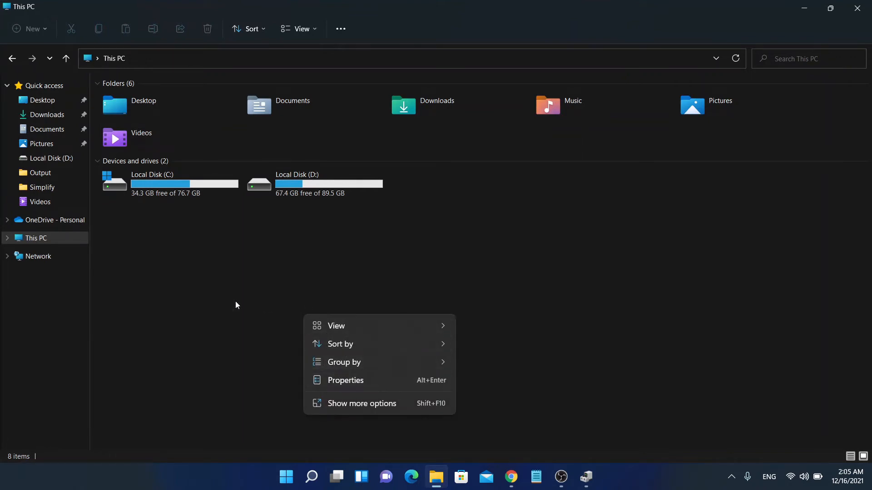
pyautogui.press('Escape')
pyautogui.rightClick(200, 270)
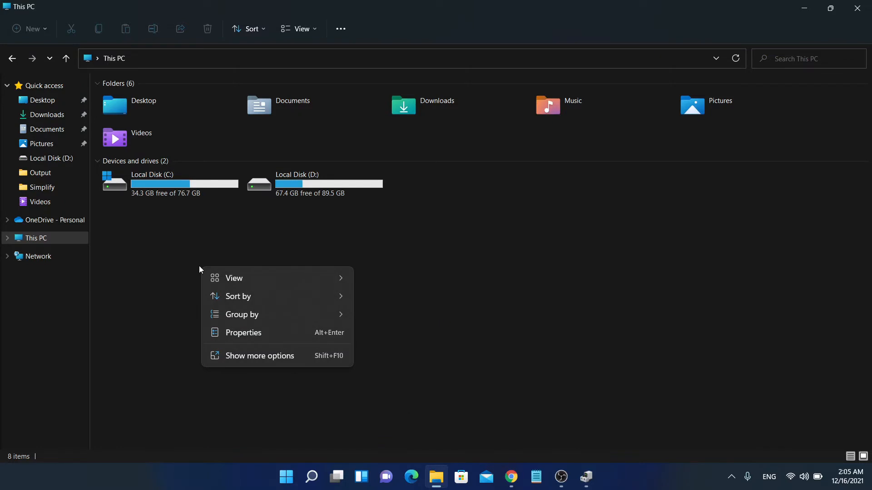
pyautogui.press('Escape')
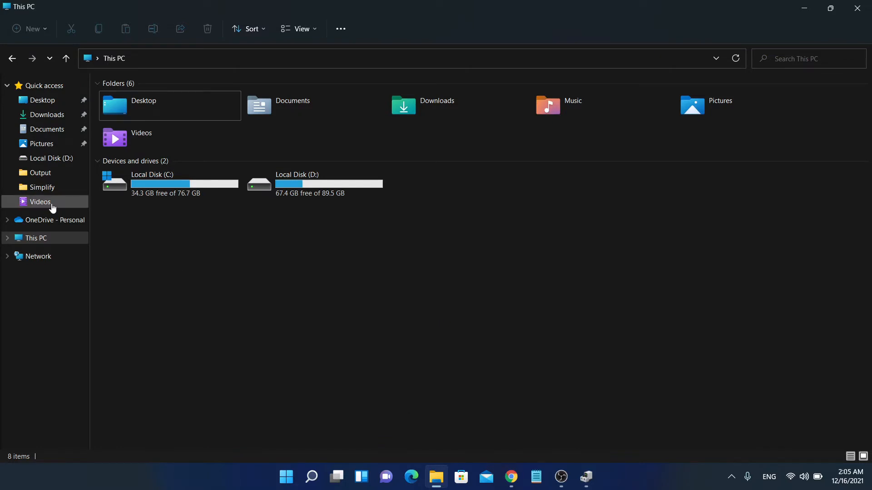
pyautogui.click(8, 239)
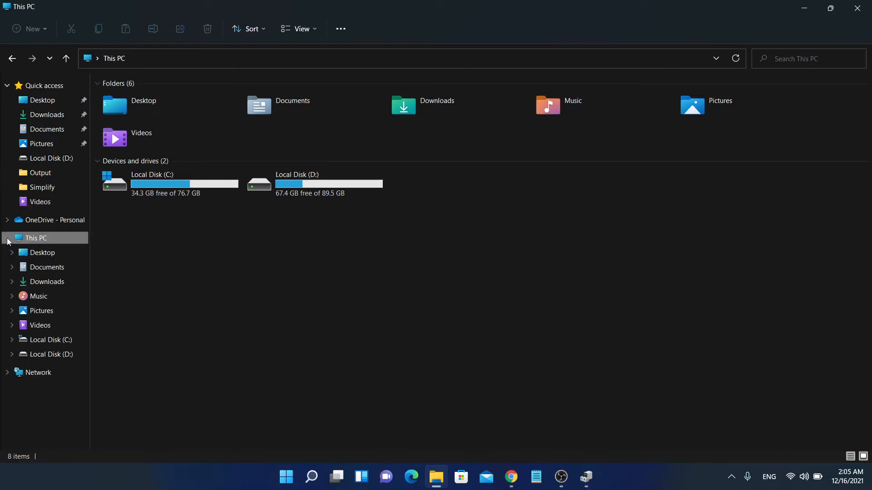
pyautogui.click(245, 272)
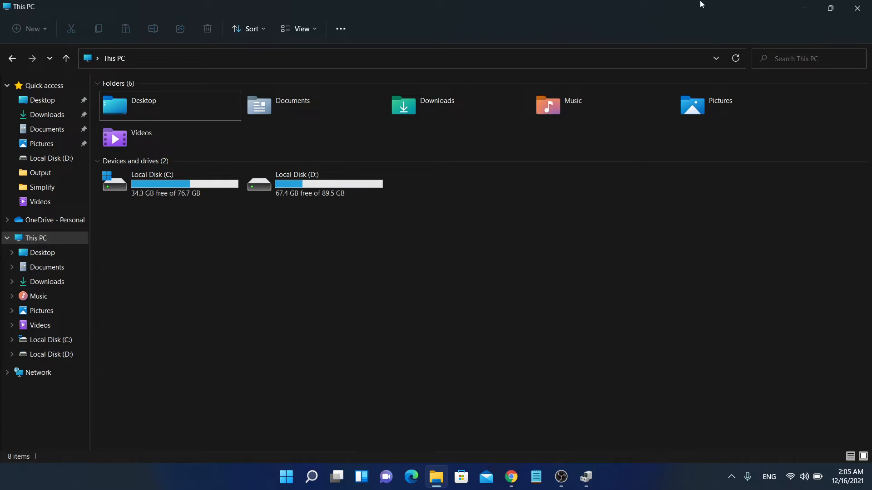
pyautogui.click(804, 8)
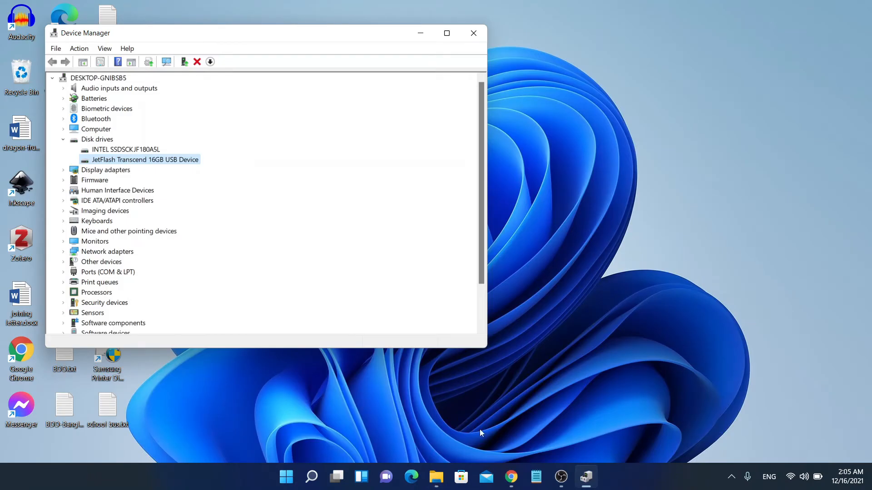
# Open Disk Management by searching the system for "disk mana", minimize Device Manager and maximize the Disk Management window.
pyautogui.click(287, 477)
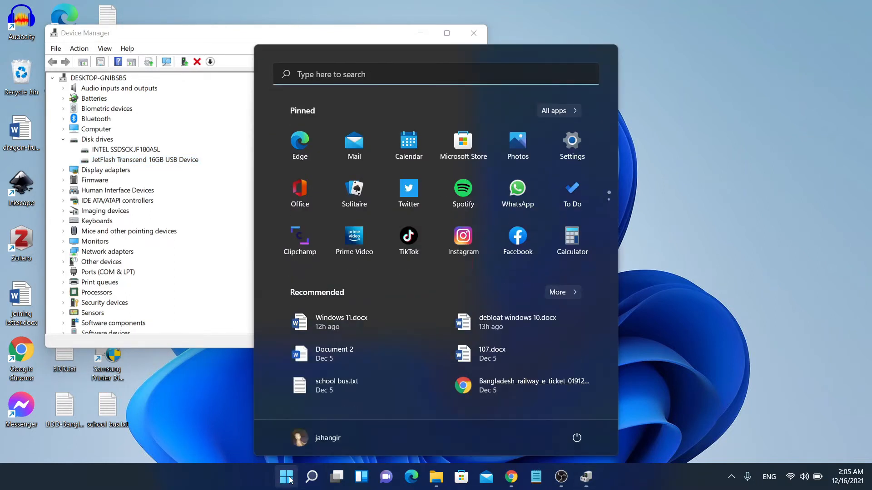
pyautogui.write('disk mN')
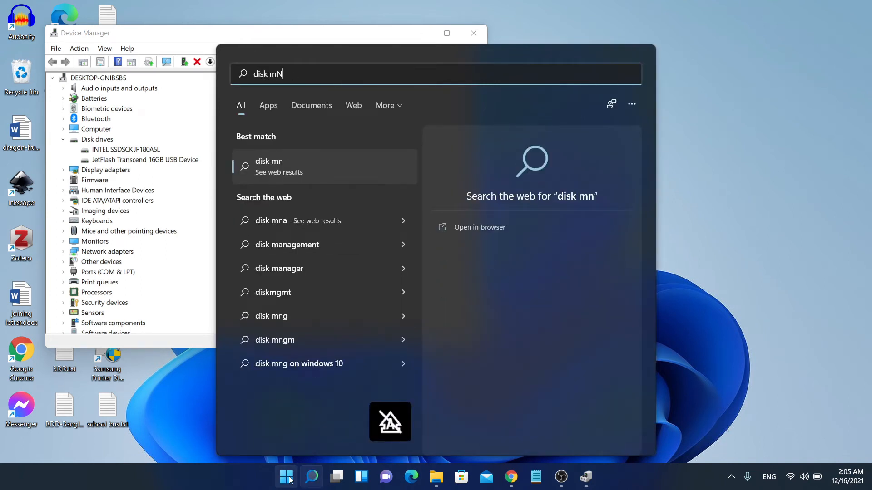
pyautogui.press('BackSpace')
pyautogui.write('ANA')
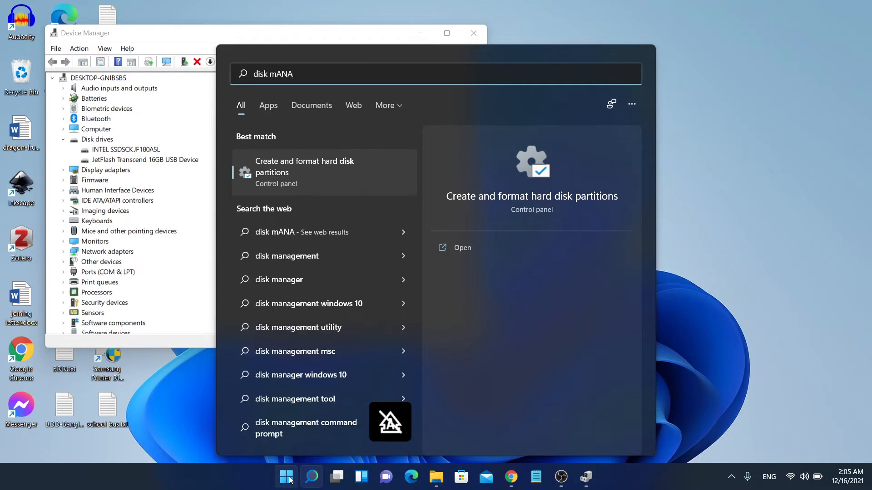
pyautogui.press('BackSpace')
pyautogui.press('BackSpace')
pyautogui.press('BackSpace')
pyautogui.press('BackSpace')
pyautogui.write('mana')
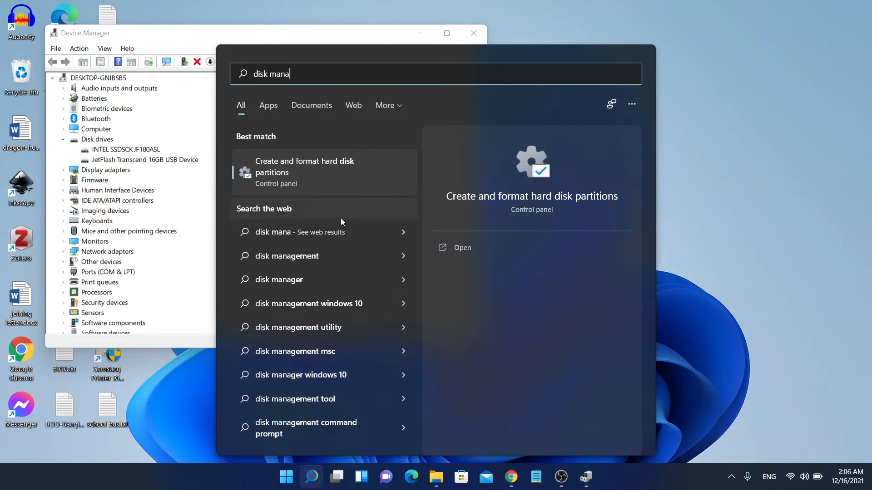
pyautogui.click(276, 170)
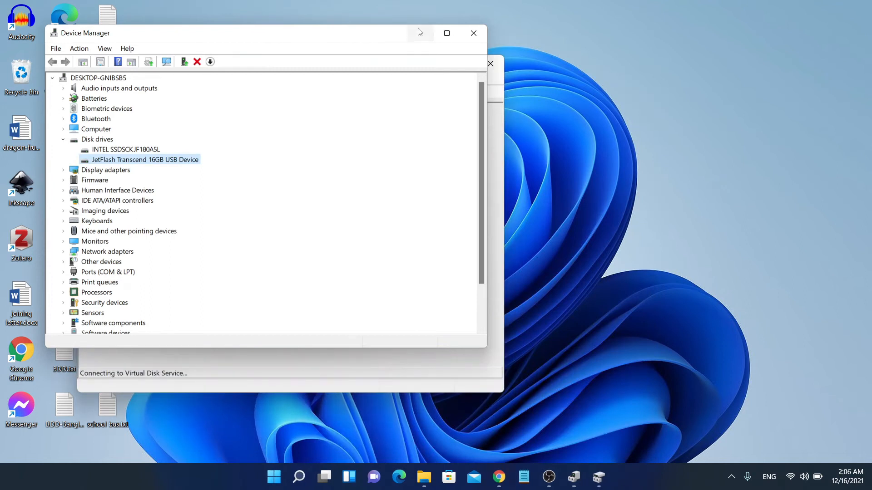
pyautogui.click(418, 31)
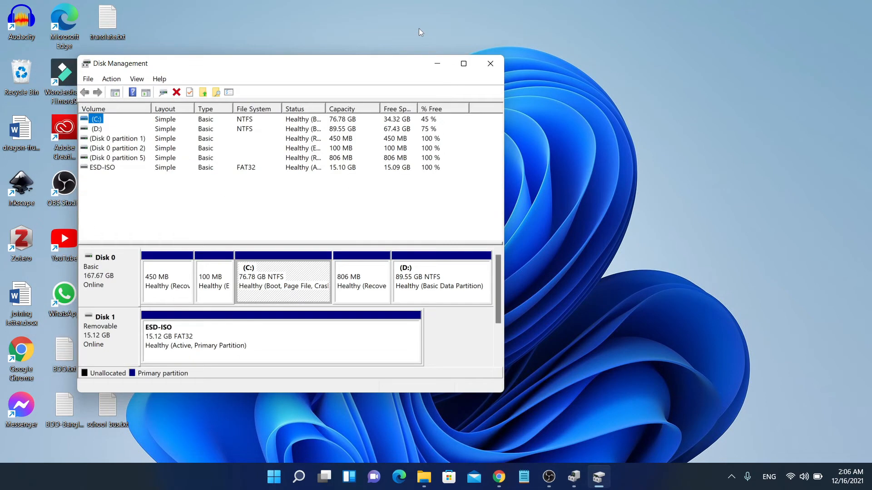
pyautogui.click(469, 67)
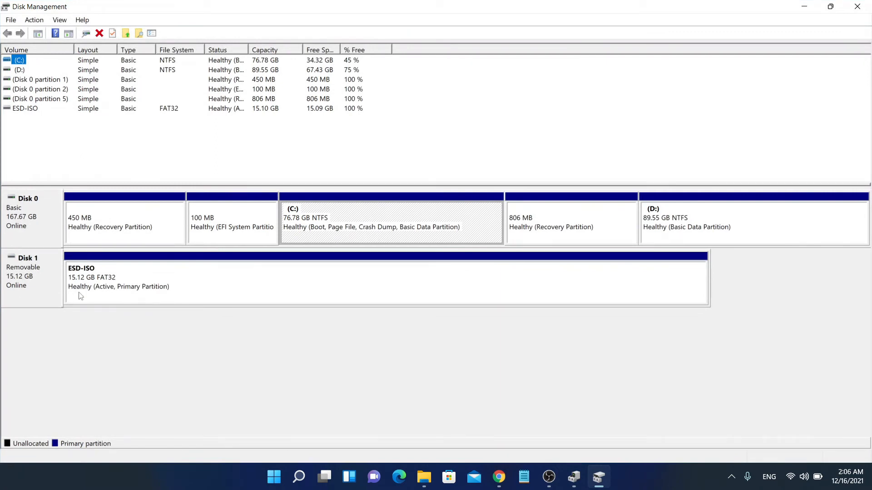
# Assign the drive letter E to the ESD-ISO volume on the removable Disk 1.
pyautogui.click(107, 285)
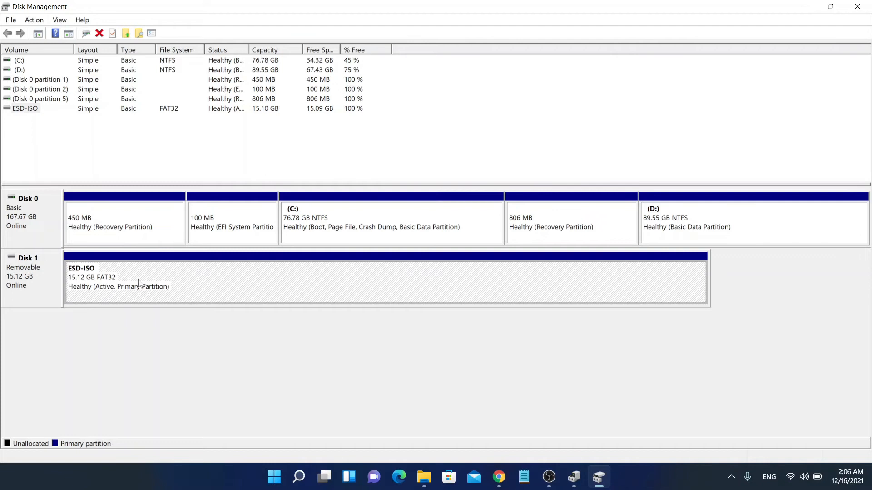
pyautogui.click(35, 289)
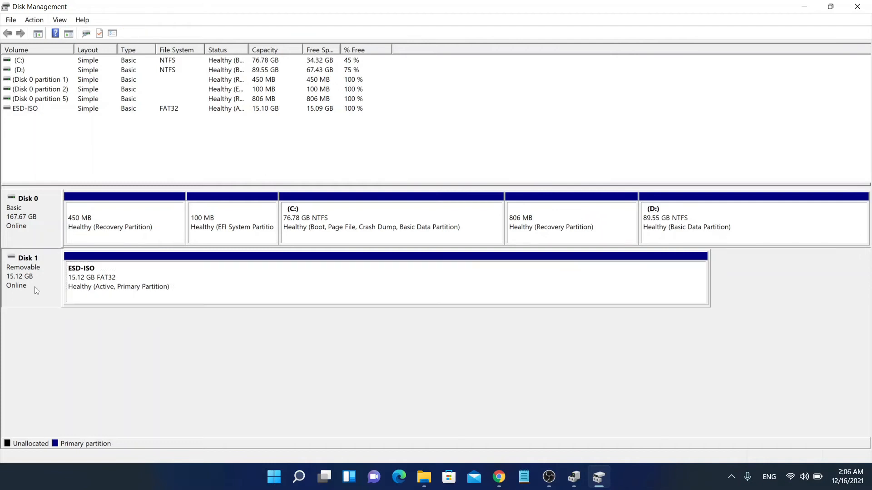
pyautogui.click(113, 277)
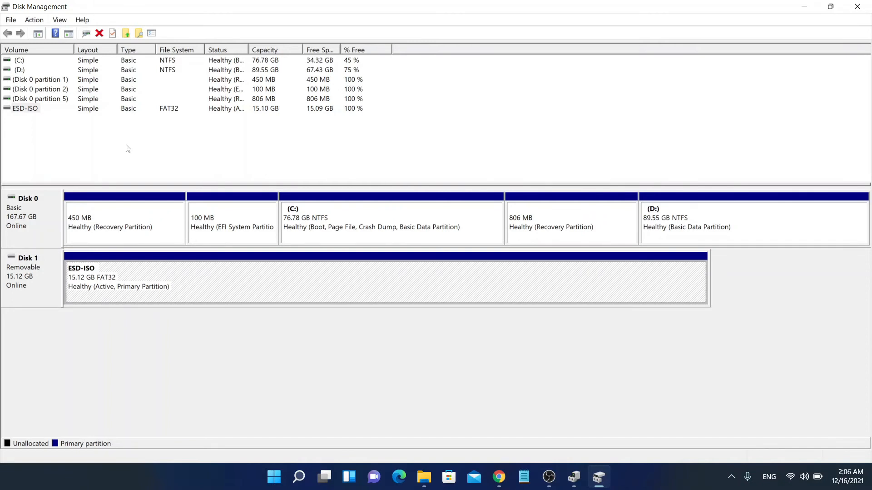
pyautogui.click(28, 110)
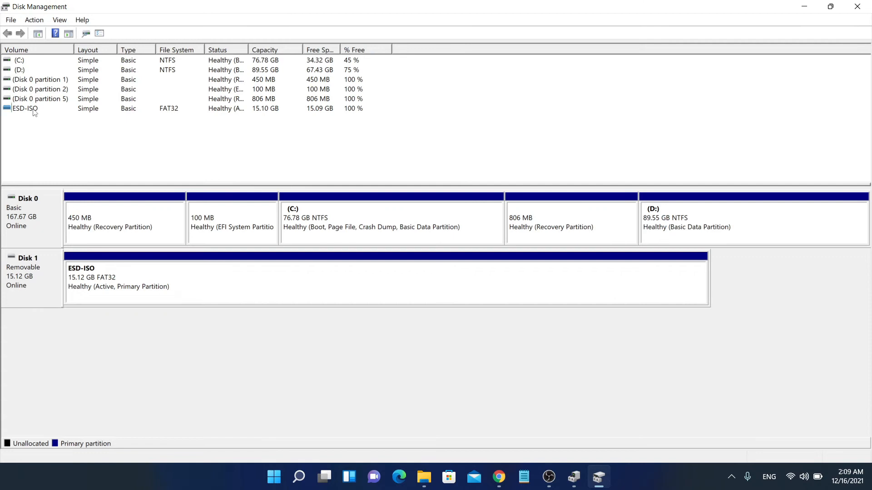
pyautogui.rightClick(34, 111)
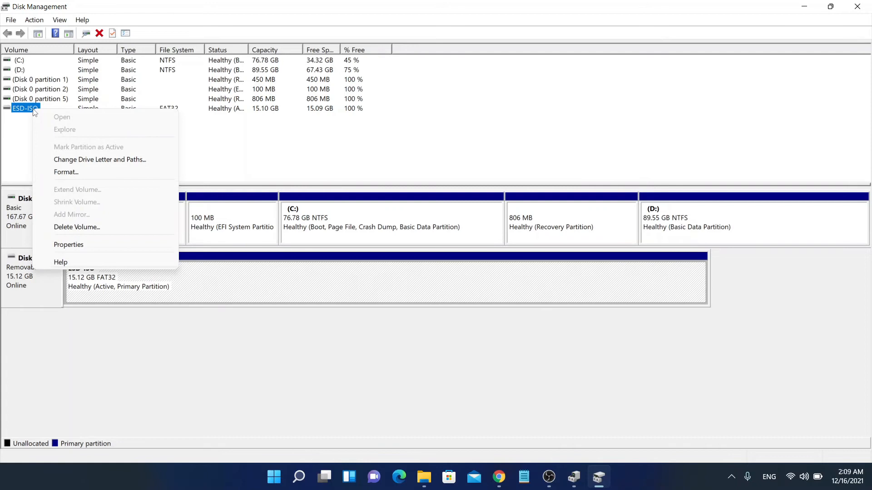
pyautogui.click(92, 160)
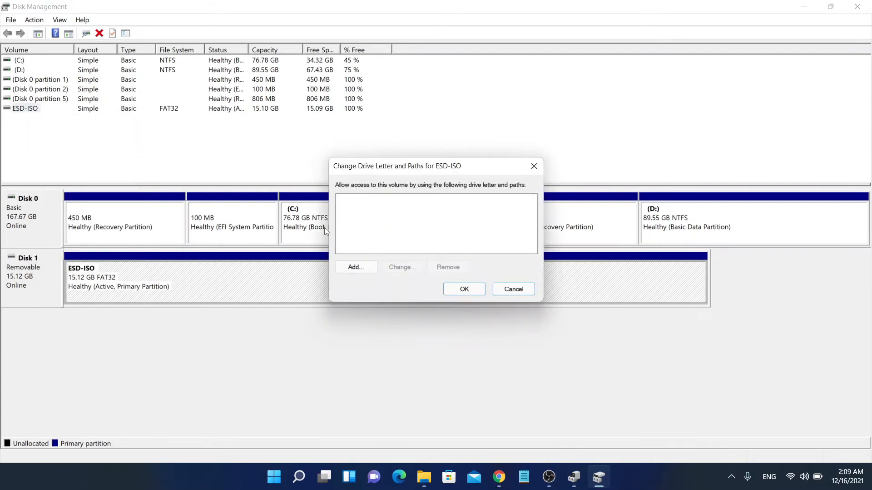
pyautogui.click(354, 271)
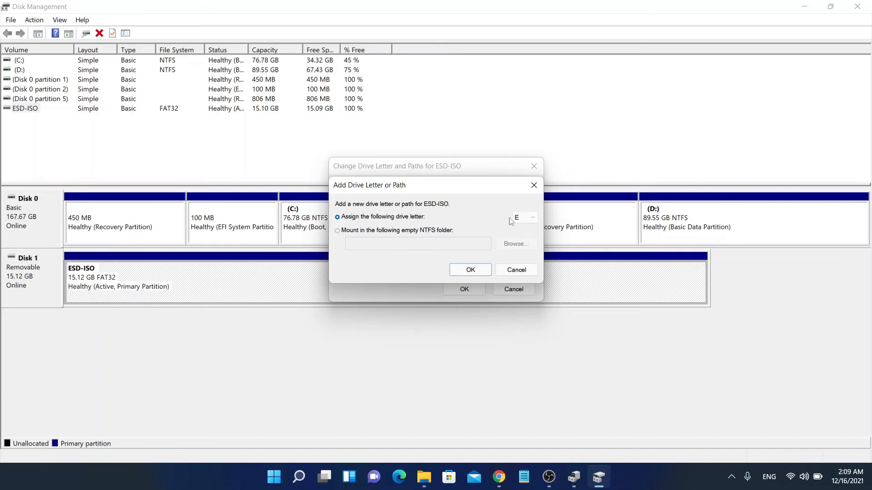
pyautogui.click(523, 220)
pyautogui.click(523, 220)
pyautogui.click(470, 271)
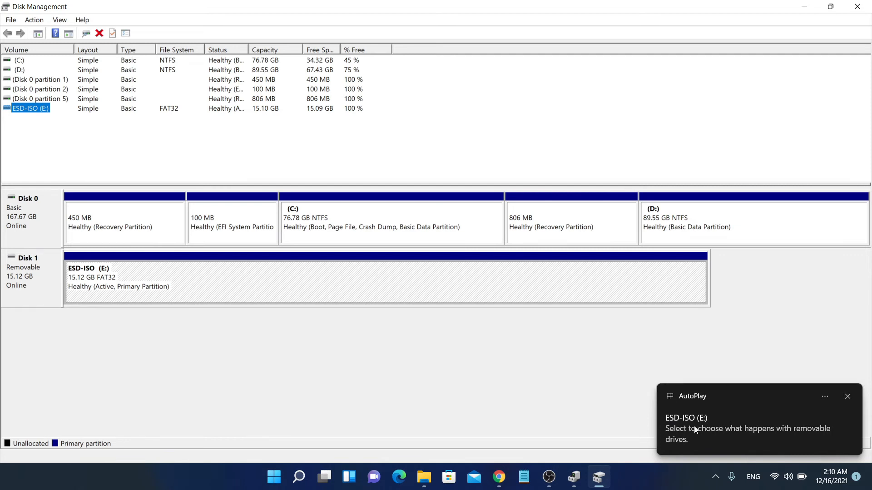
pyautogui.click(203, 284)
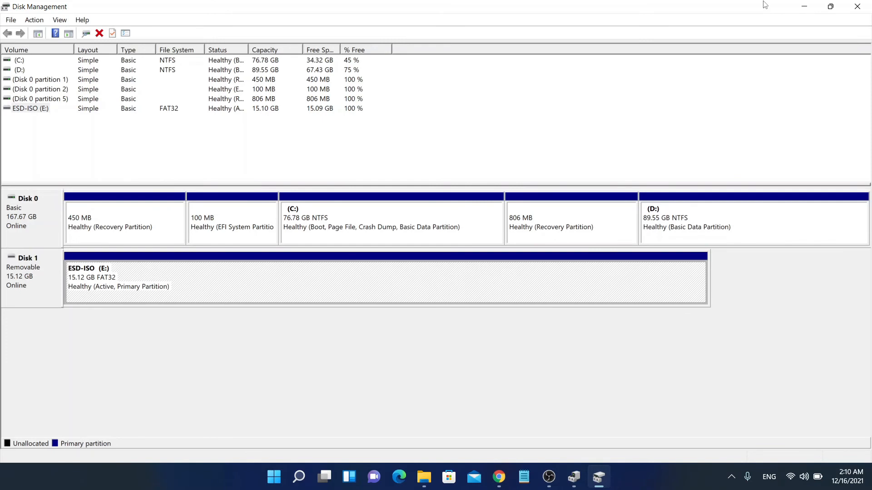
# Minimize Disk Management, switch to File Explorer and open the ESD-ISO (E:) drive from This PC.
pyautogui.click(812, 3)
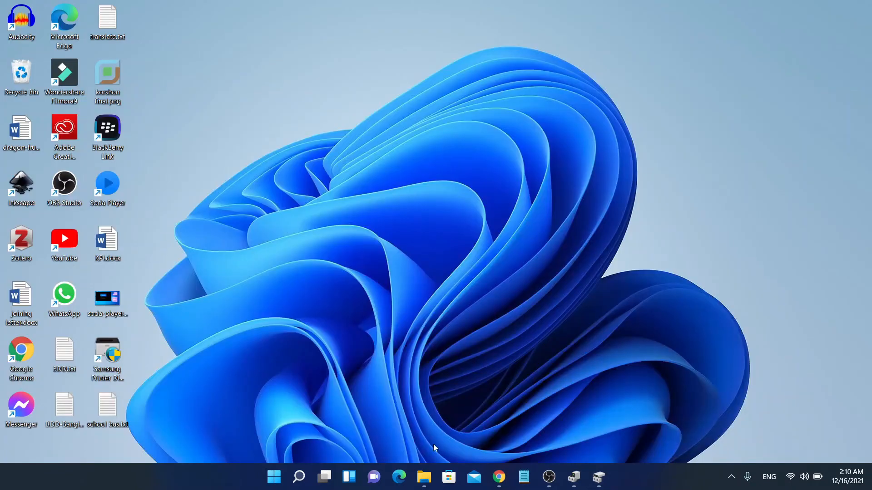
pyautogui.click(423, 476)
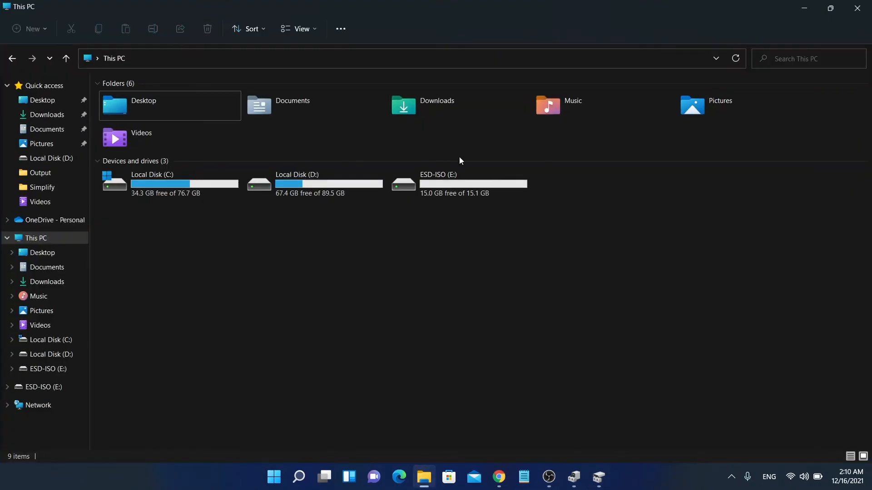
pyautogui.click(455, 186)
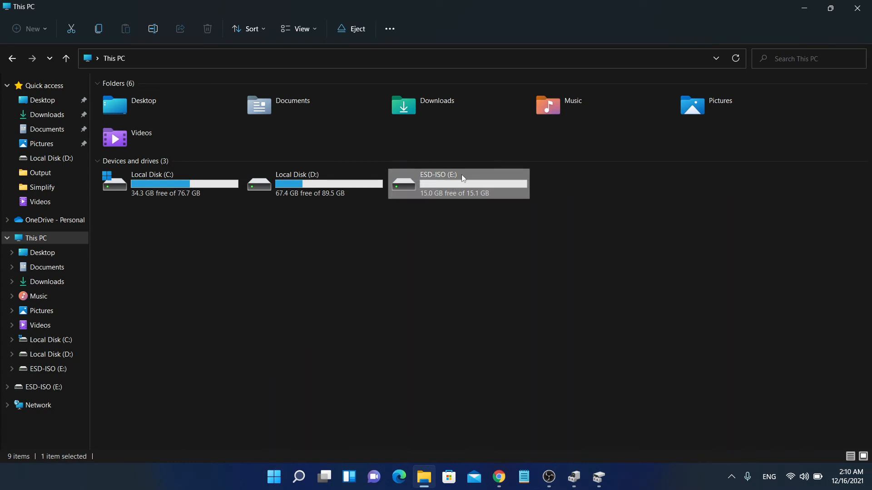
pyautogui.doubleClick(462, 176)
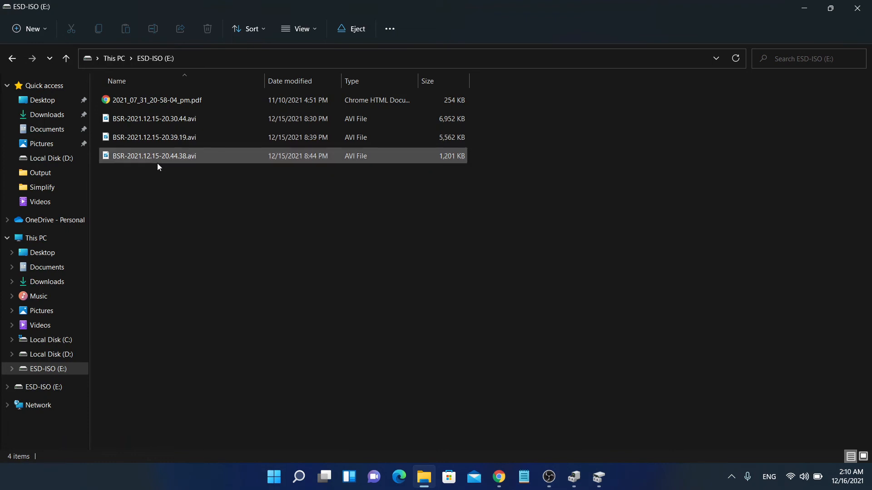
# Move the three BSR-2021.12.15 AVI files from the ESD-ISO (E:) drive into the Simplify folder on Local Disk (D:).
pyautogui.click(162, 151)
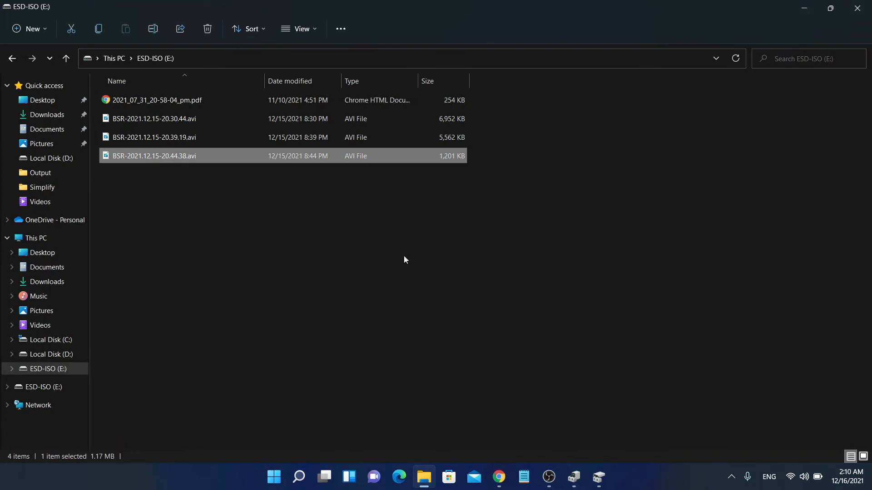
pyautogui.click(154, 120)
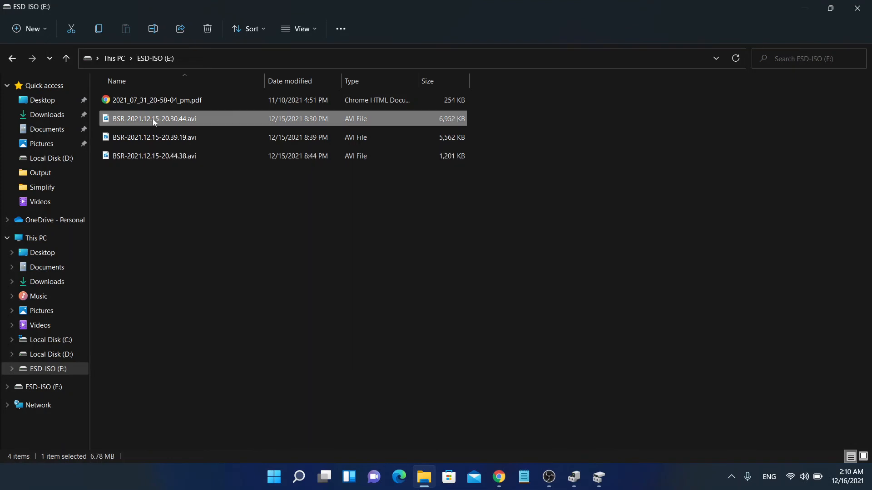
pyautogui.keyDown('ctrl'); pyautogui.click(157, 143); pyautogui.keyUp('ctrl')
pyautogui.keyDown('ctrl'); pyautogui.click(160, 161); pyautogui.keyUp('ctrl')
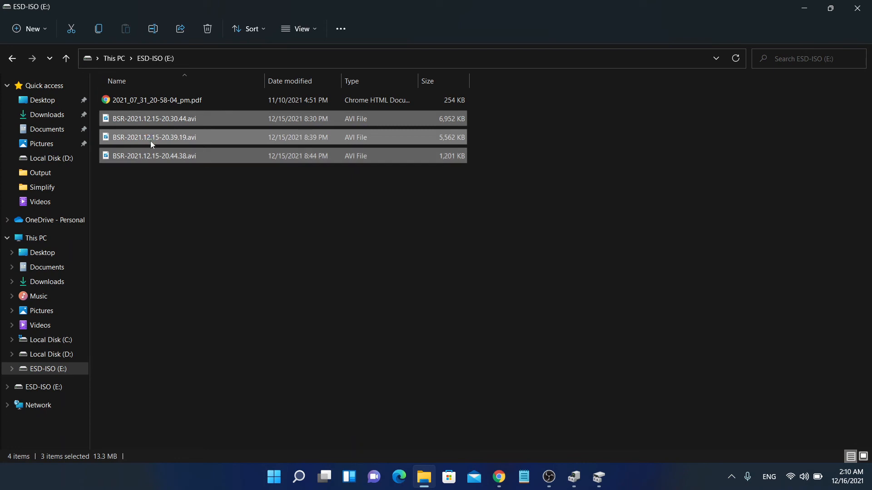
pyautogui.rightClick(151, 141)
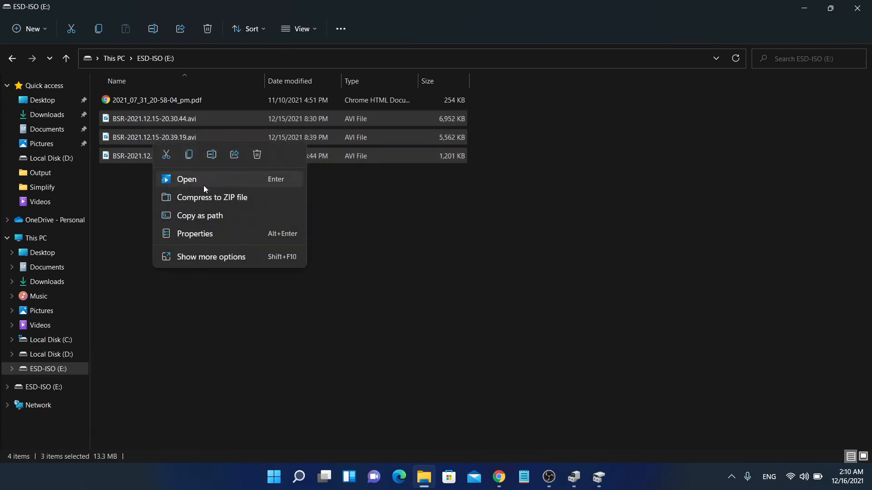
pyautogui.click(168, 156)
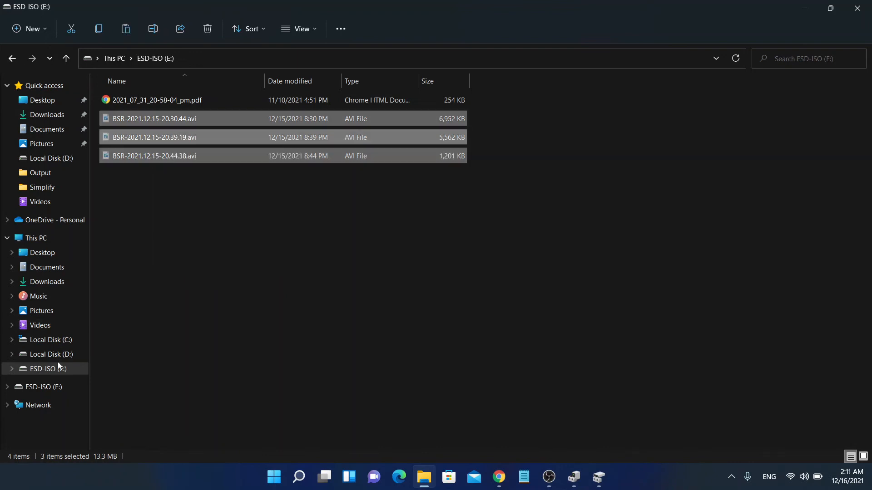
pyautogui.click(27, 189)
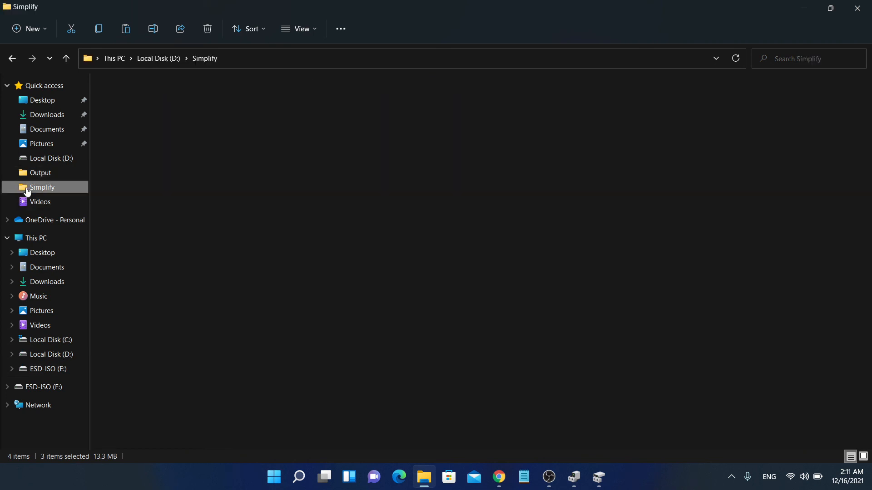
pyautogui.rightClick(188, 321)
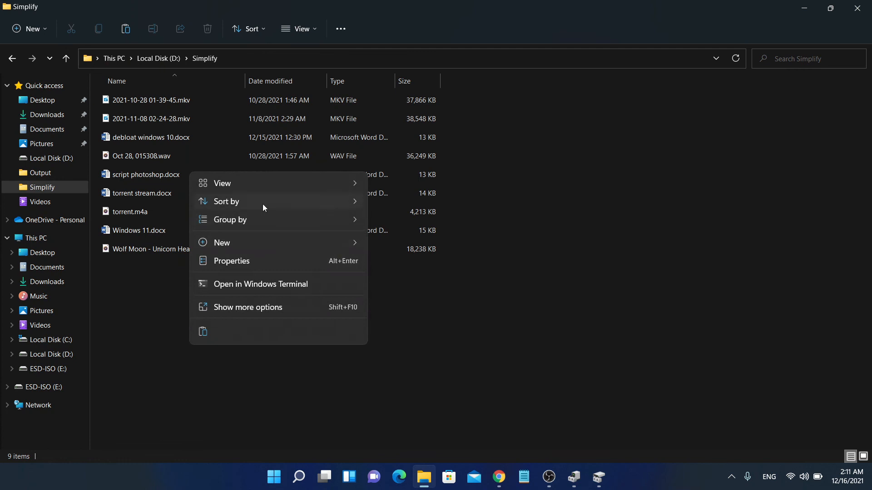
pyautogui.moveTo(246, 188)
pyautogui.click(202, 332)
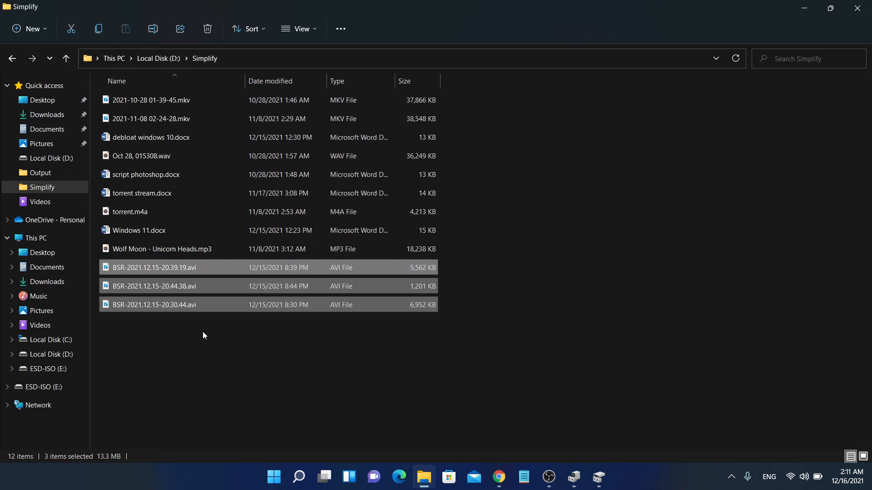
pyautogui.click(220, 371)
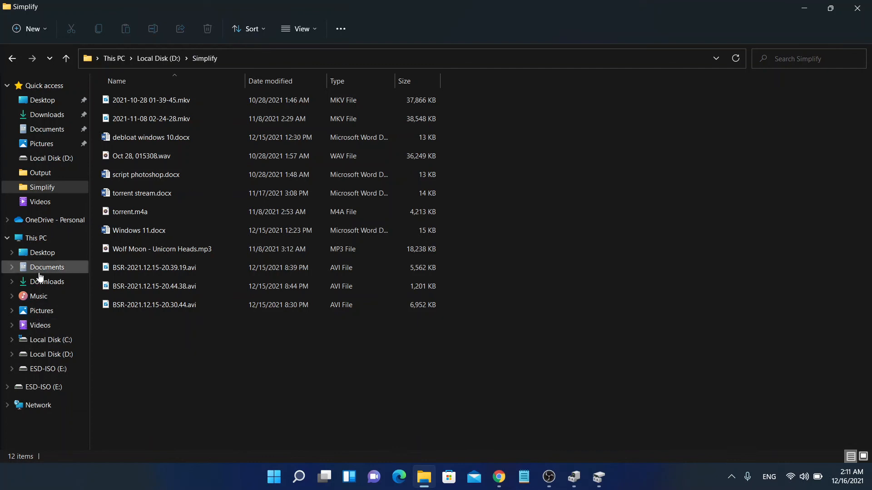
# Reopen the ESD-ISO (E:) drive from This PC to check its contents, and close File Explorer.
pyautogui.click(36, 238)
pyautogui.click(346, 193)
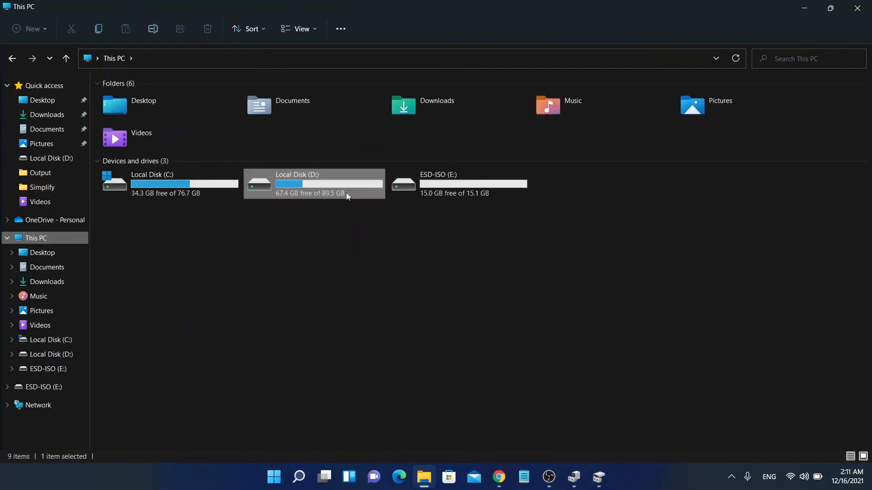
pyautogui.doubleClick(445, 189)
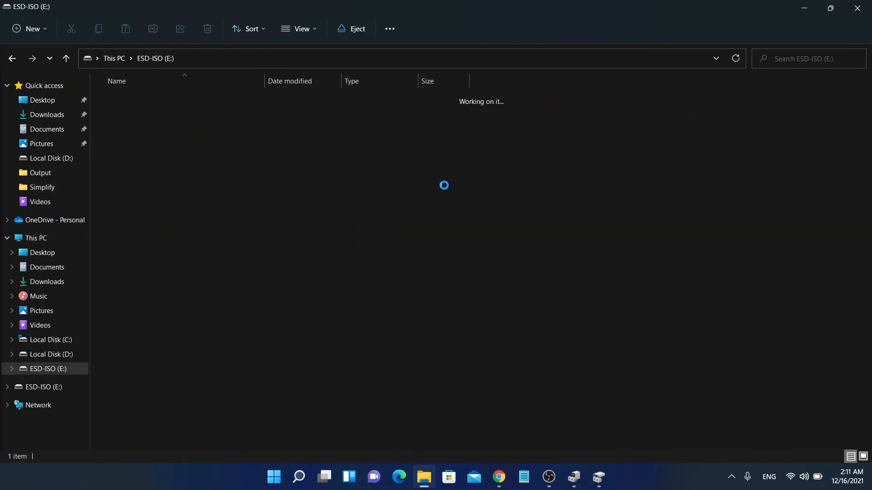
pyautogui.click(867, 6)
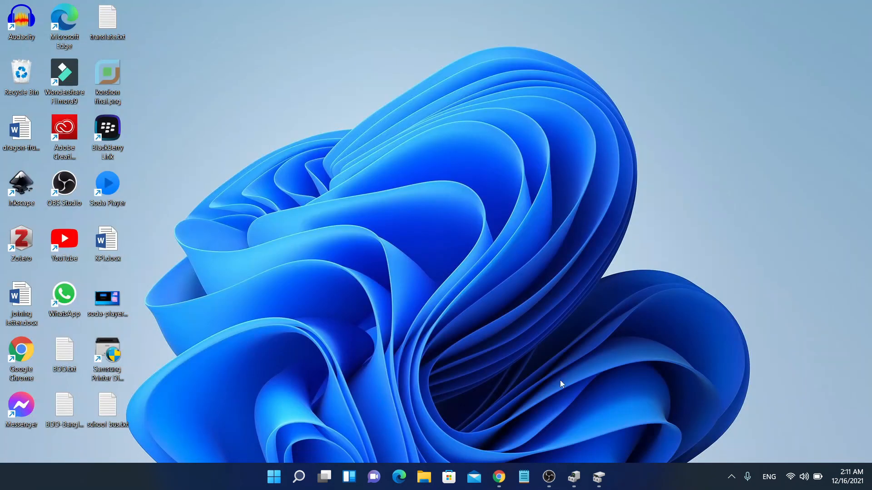